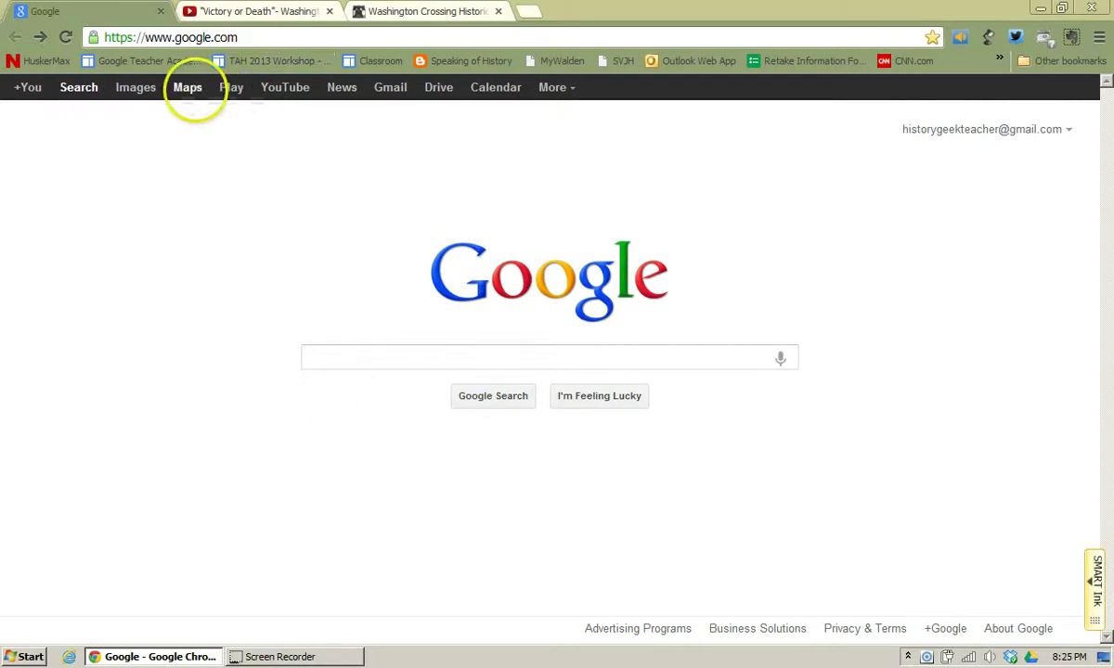
Go from the Google Search home page to Google Maps
{"action": "left_click", "coordinate": [187, 92]}
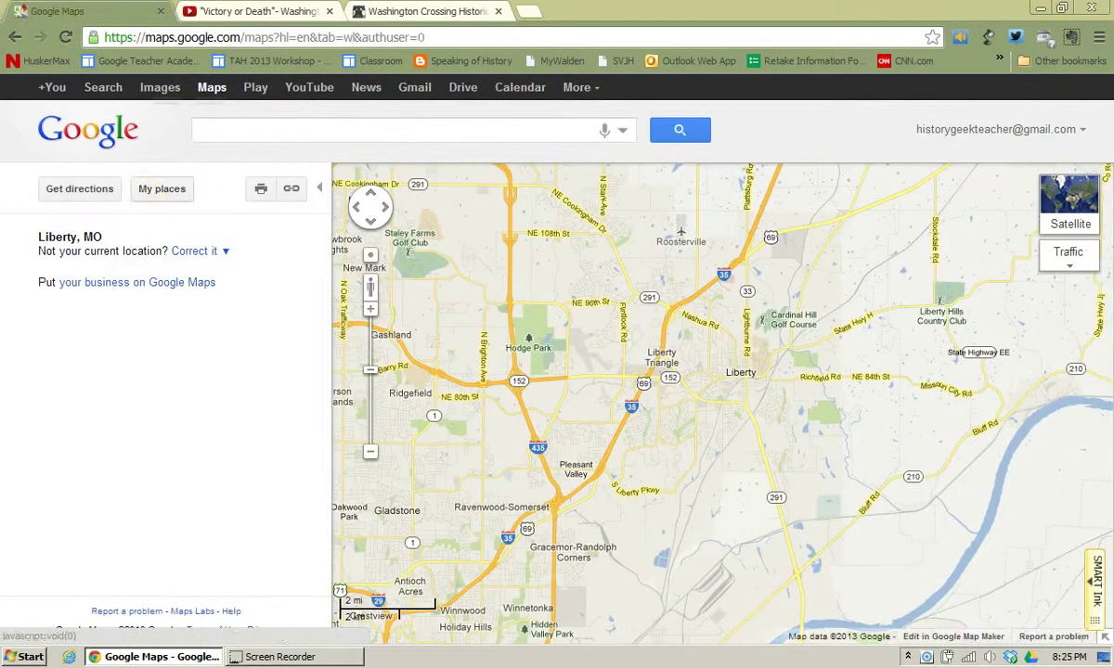
Open the saved 'Revolutionary War Battles' map from My places
{"action": "left_click", "coordinate": [162, 188]}
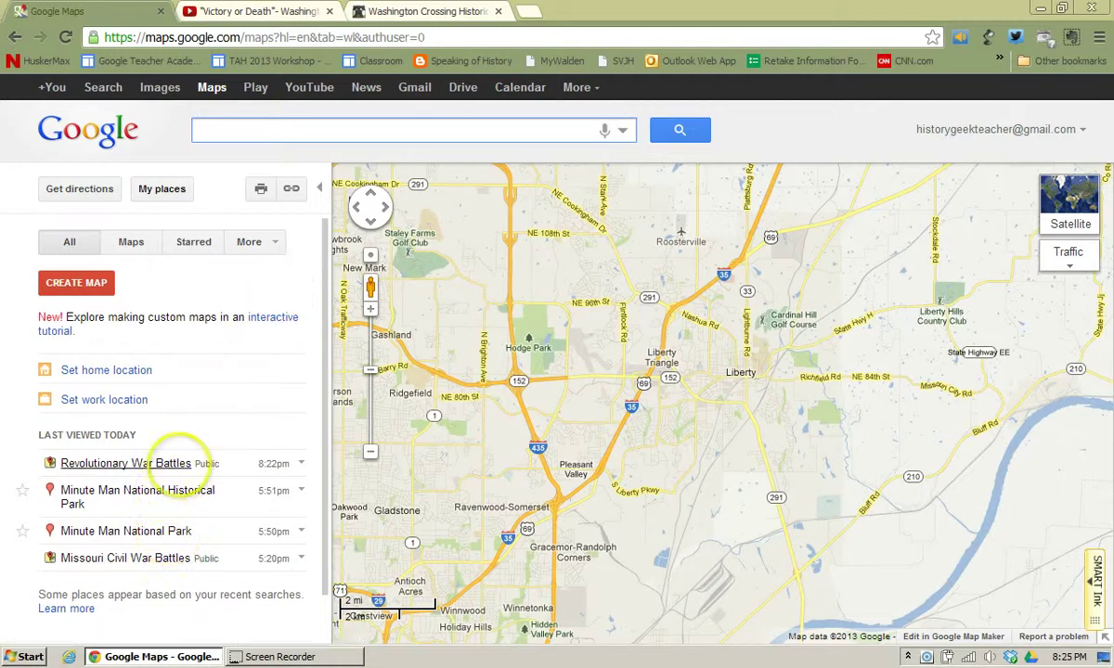
{"action": "left_click", "coordinate": [177, 464]}
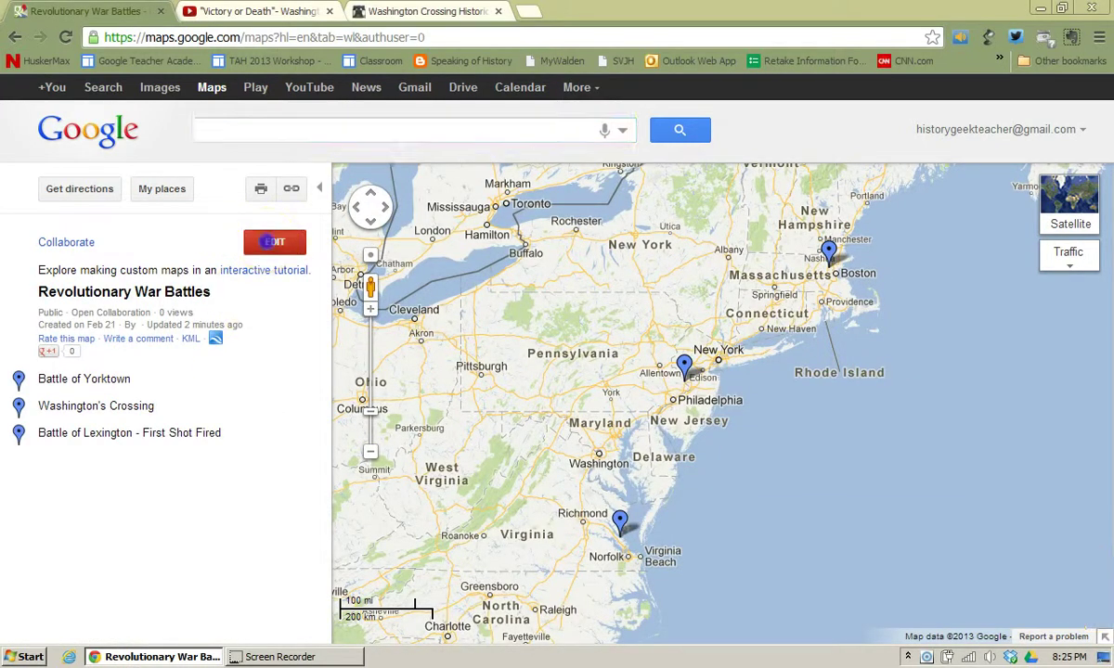
Open Washington's Crossing's description in Edit HTML mode, then go to the 'Victory or Death' video tab
{"action": "left_click", "coordinate": [270, 241]}
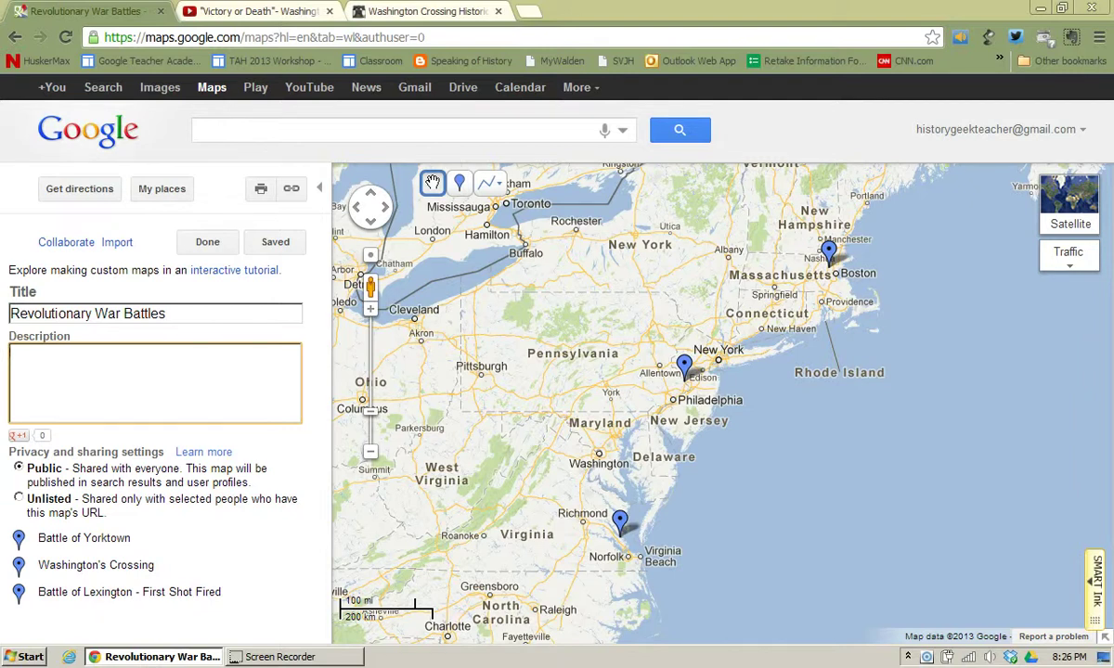
{"action": "left_click", "coordinate": [130, 565]}
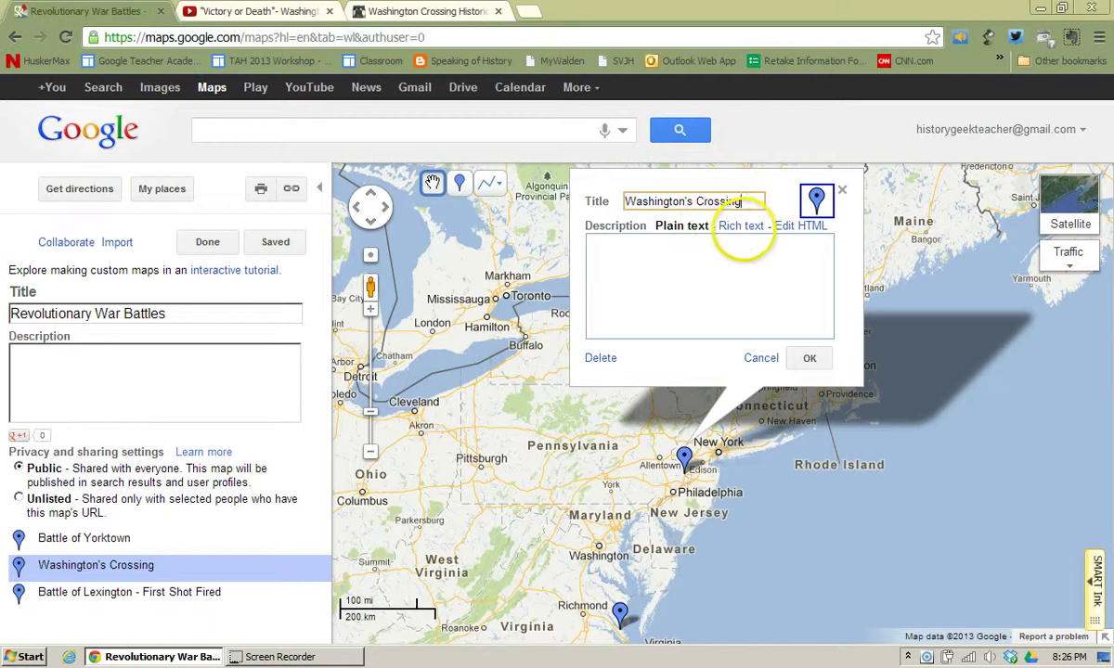
{"action": "double_click", "coordinate": [748, 226]}
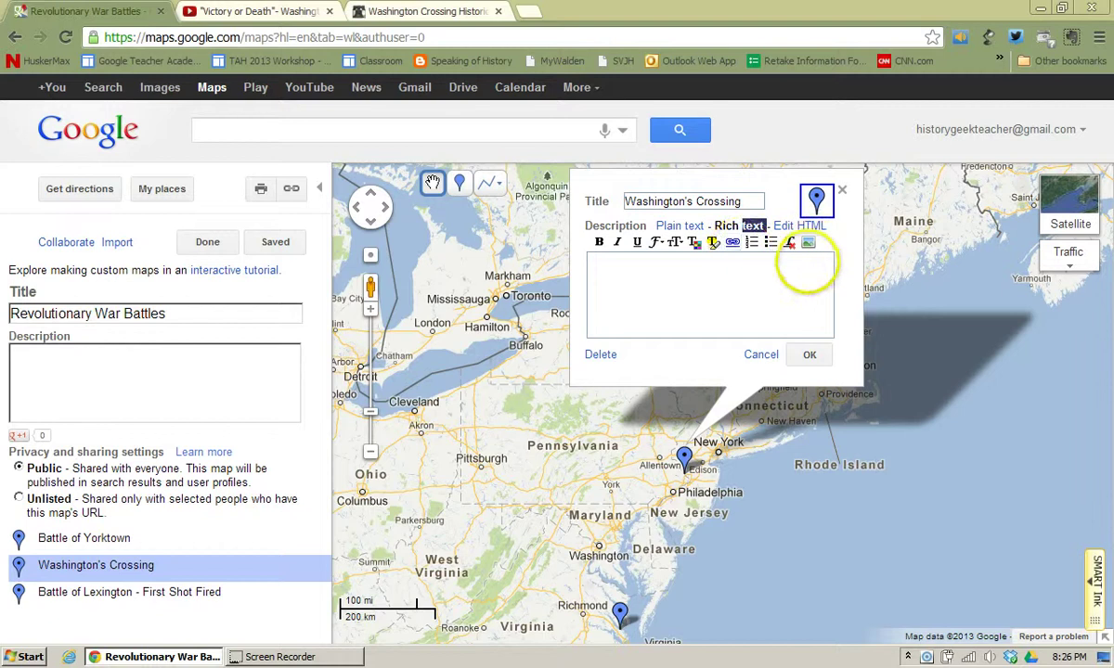
{"action": "left_click", "coordinate": [798, 226]}
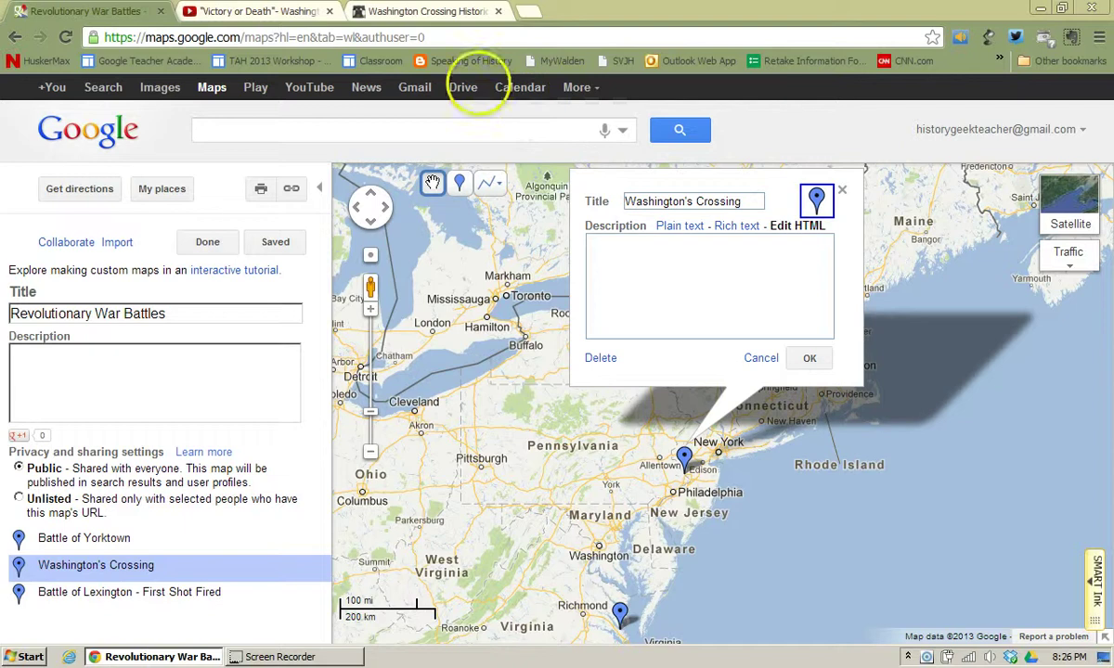
{"action": "left_click", "coordinate": [295, 12]}
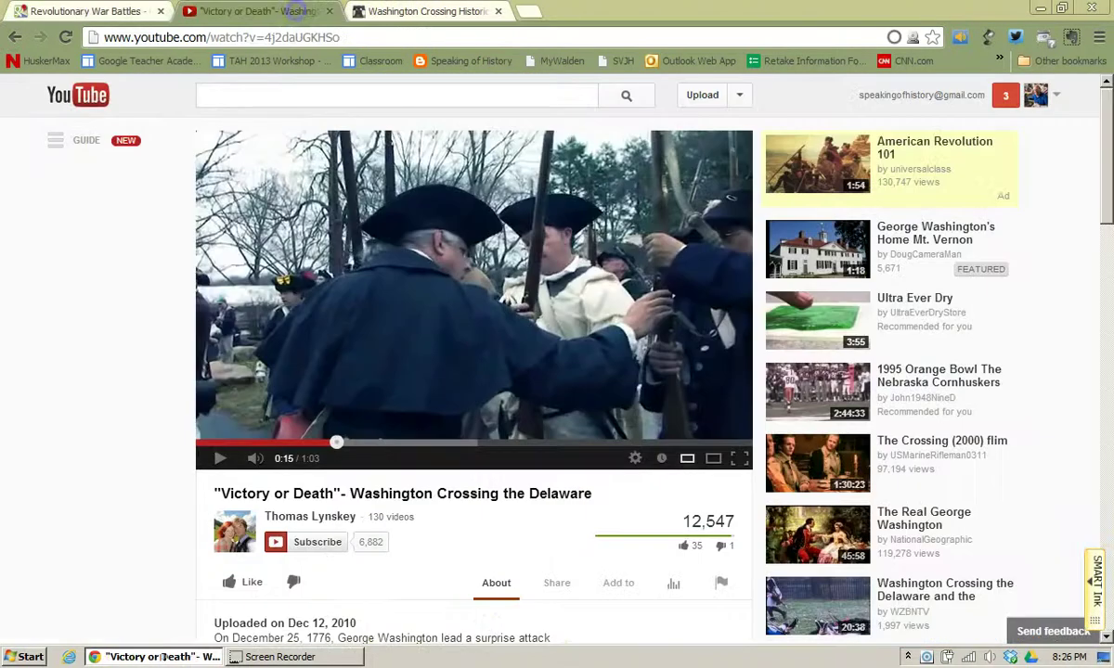
Copy the video's 560×315 iframe embed code and return to the map's placemark editor
{"action": "left_click", "coordinate": [156, 290]}
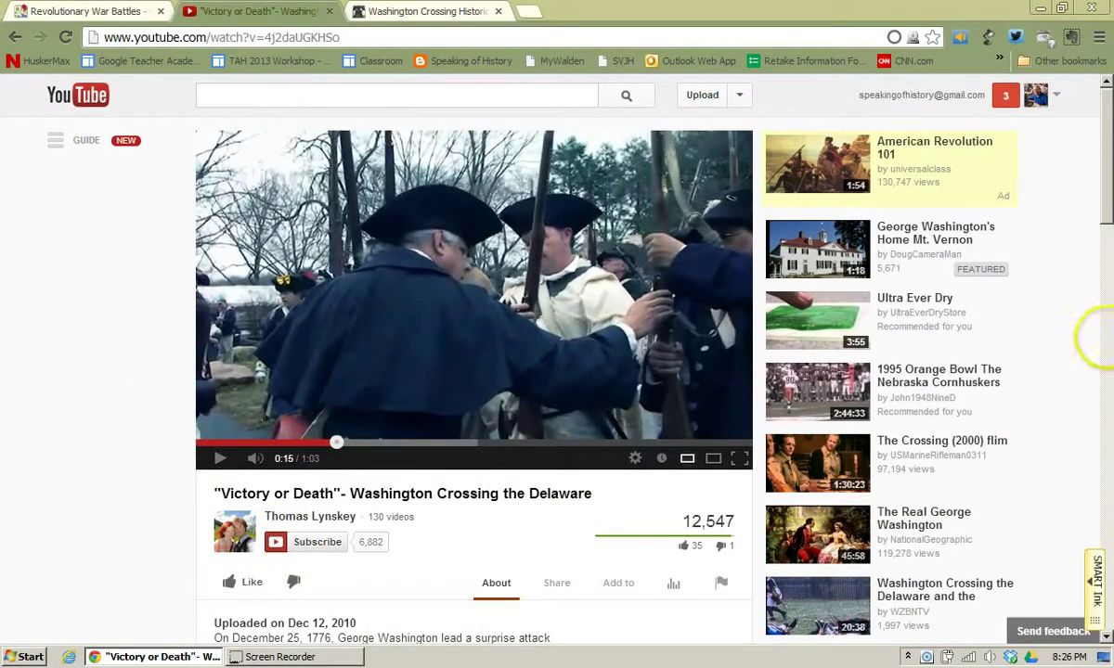
{"action": "left_click_drag", "start_coordinate": [1105, 195], "coordinate": [1105, 254]}
{"action": "left_click", "coordinate": [555, 337]}
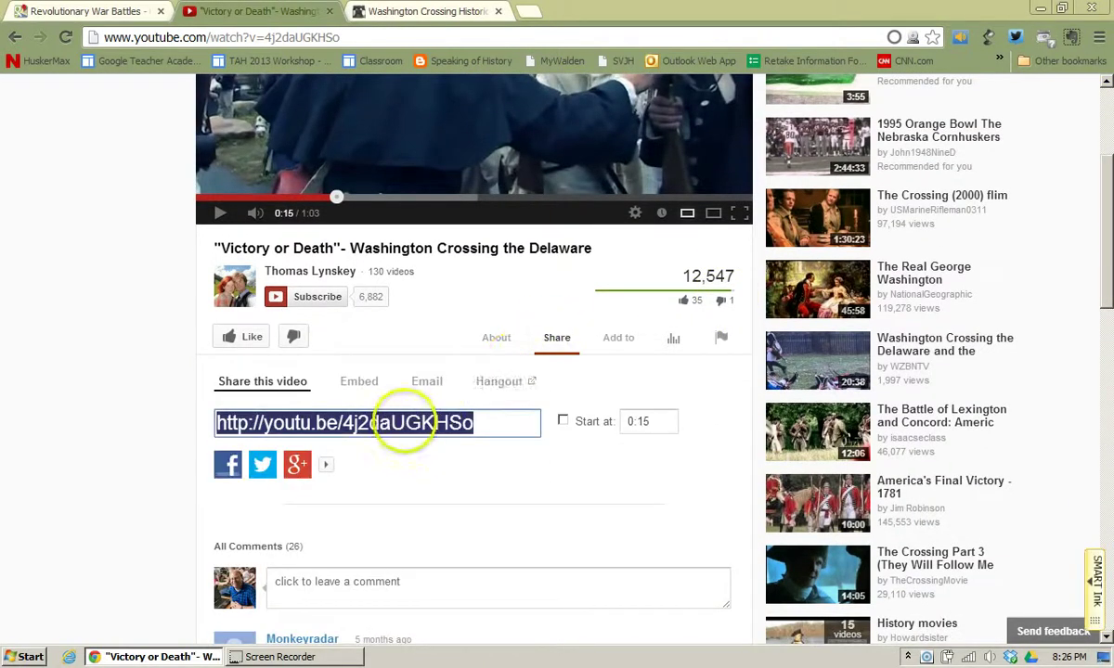
{"action": "left_click", "coordinate": [362, 381]}
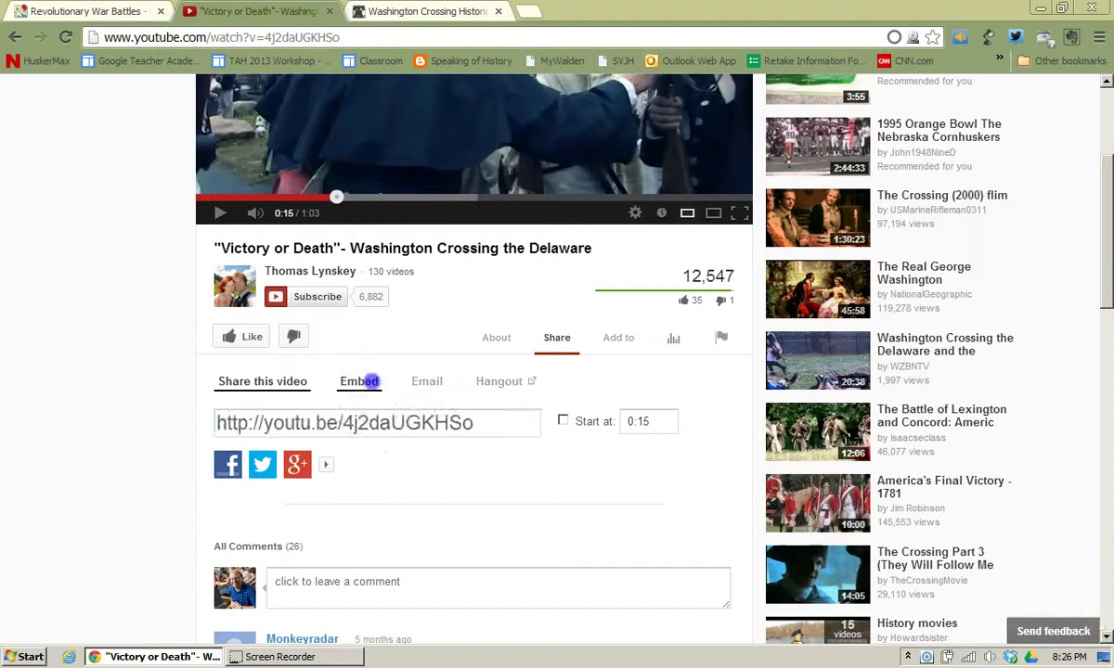
{"action": "left_click", "coordinate": [376, 459]}
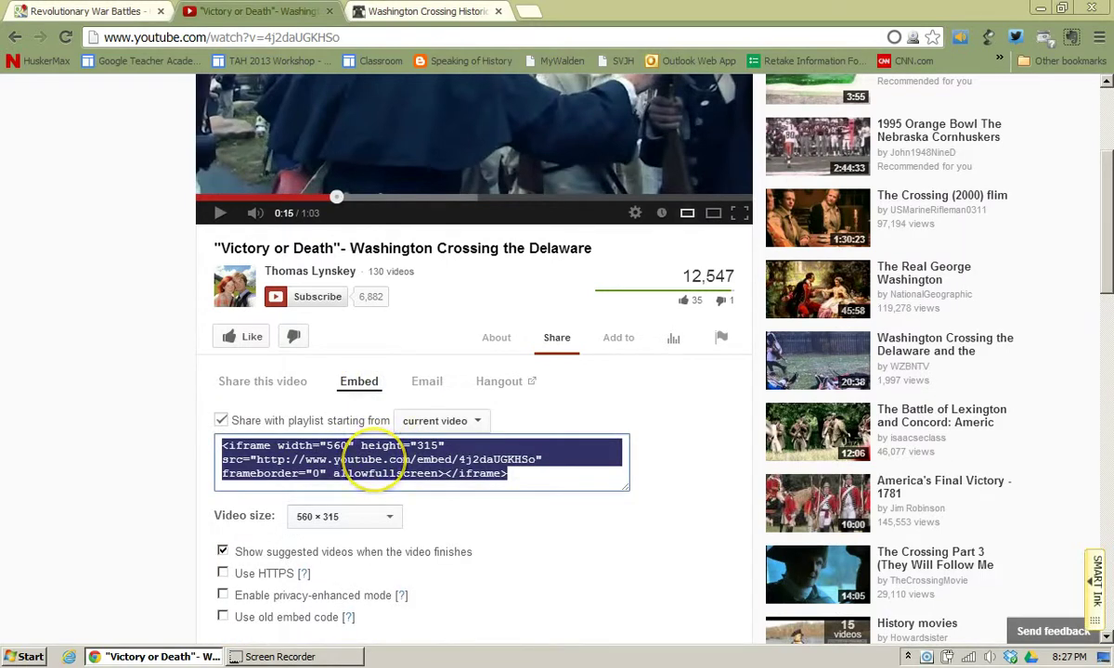
{"action": "right_click", "coordinate": [374, 461]}
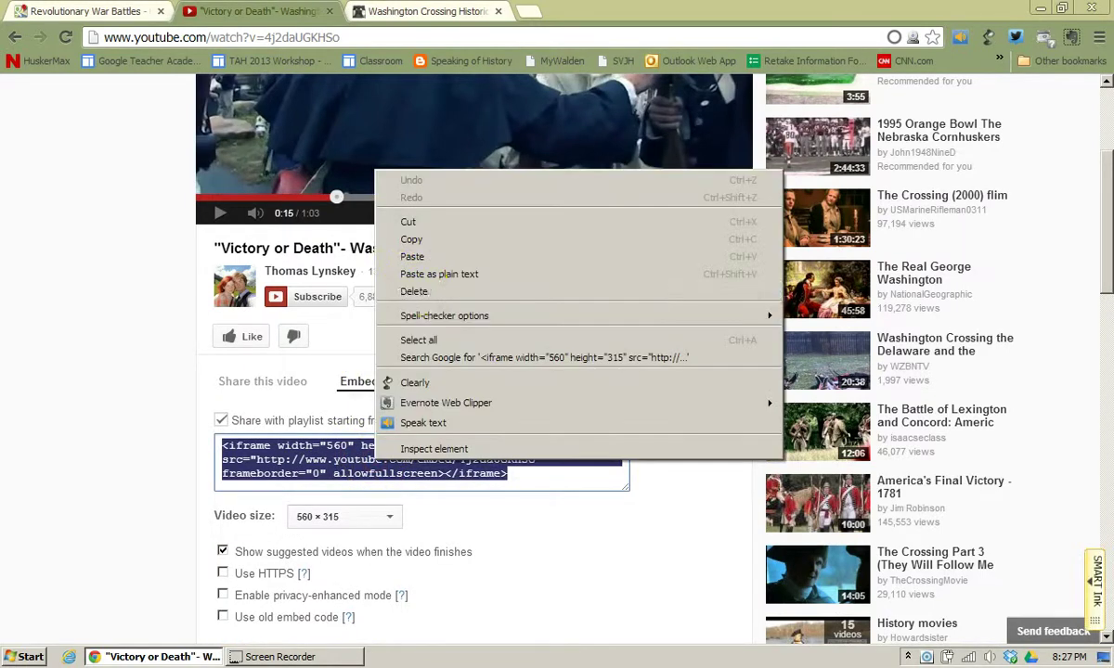
{"action": "left_click", "coordinate": [411, 239]}
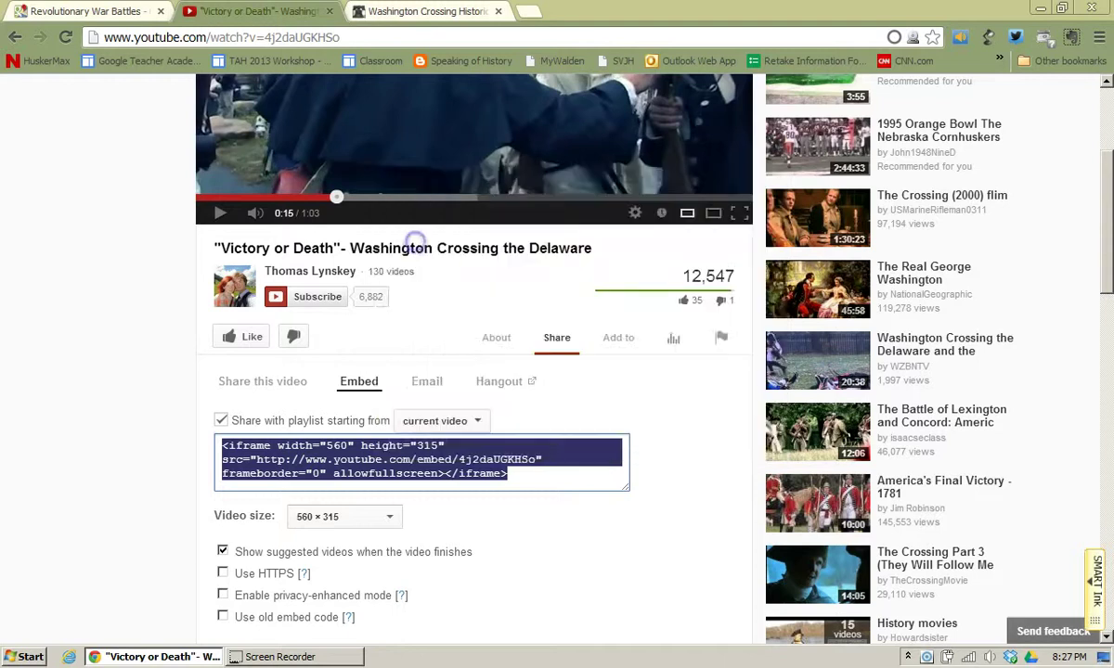
{"action": "left_click", "coordinate": [125, 13]}
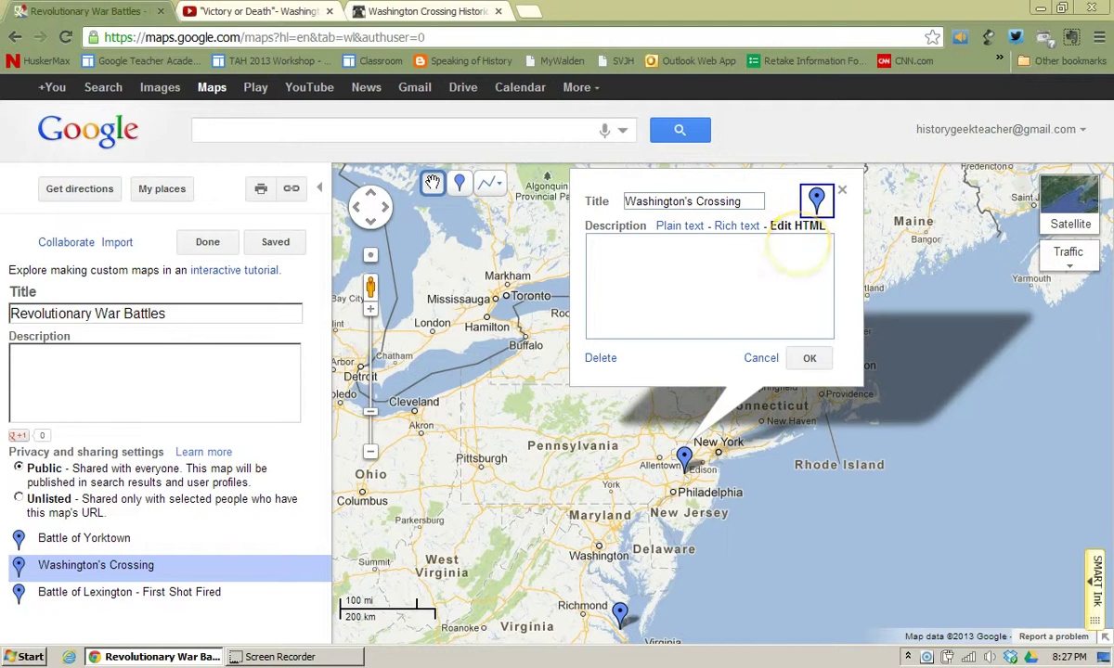
Paste the YouTube embed code into Washington's Crossing's HTML description, confirm it, and finish editing
{"action": "right_click", "coordinate": [798, 242]}
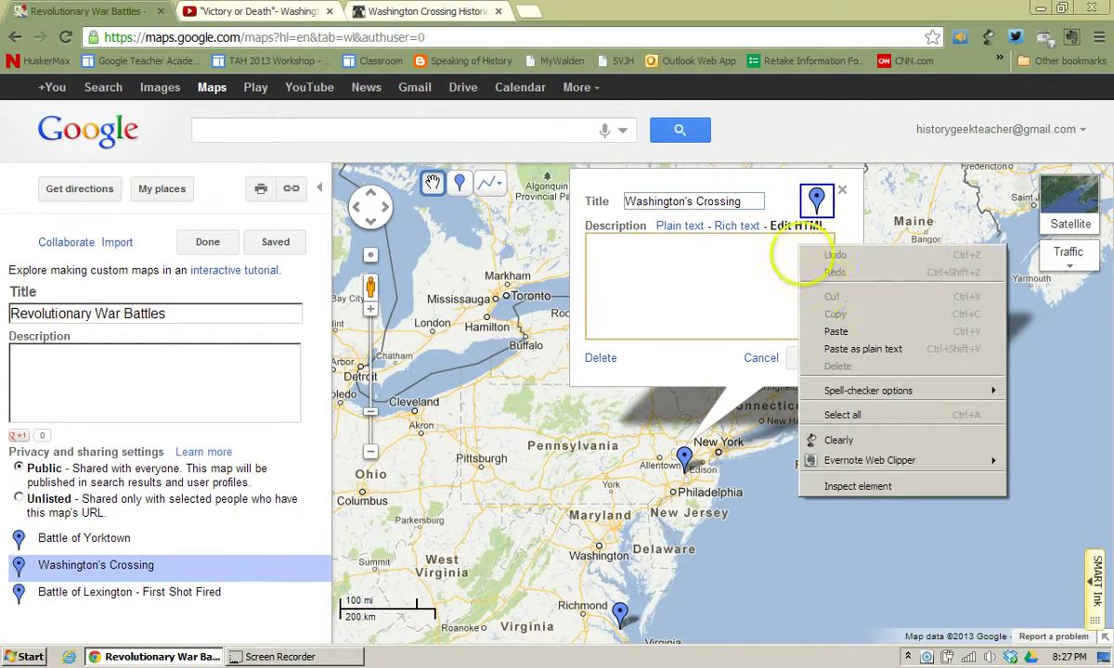
{"action": "left_click", "coordinate": [836, 331]}
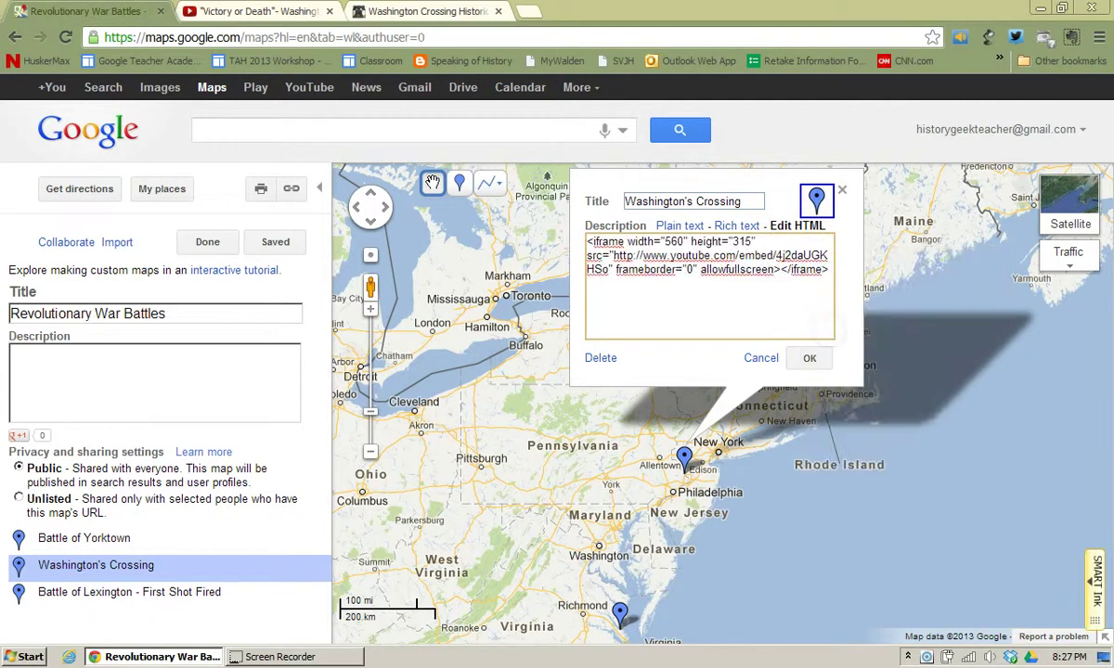
{"action": "left_click", "coordinate": [810, 358]}
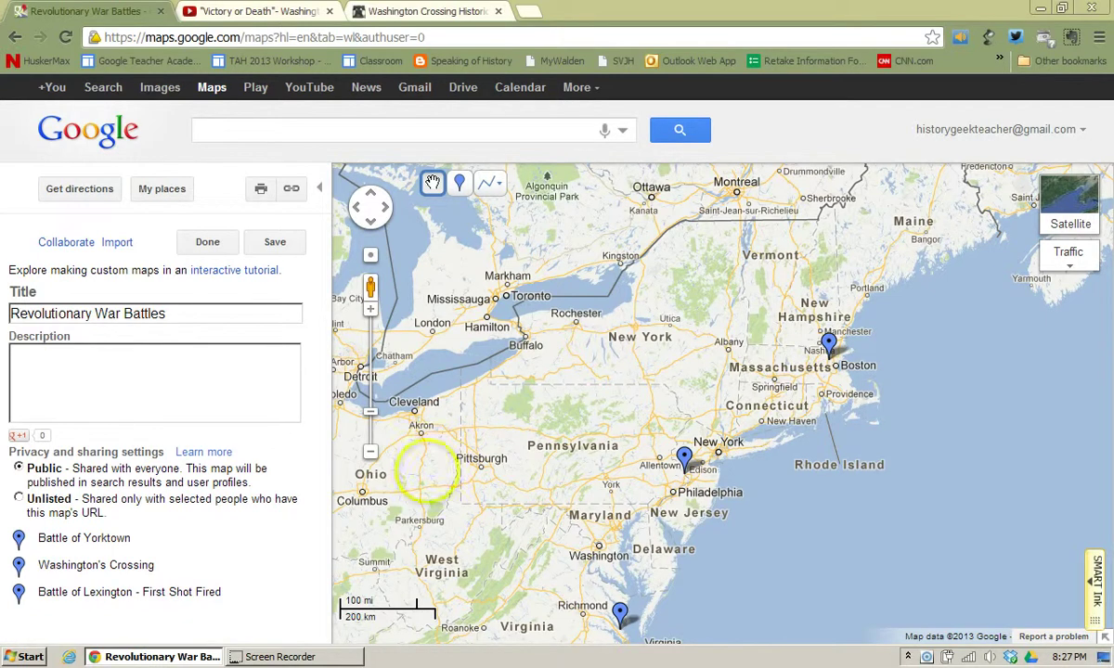
{"action": "left_click", "coordinate": [207, 242]}
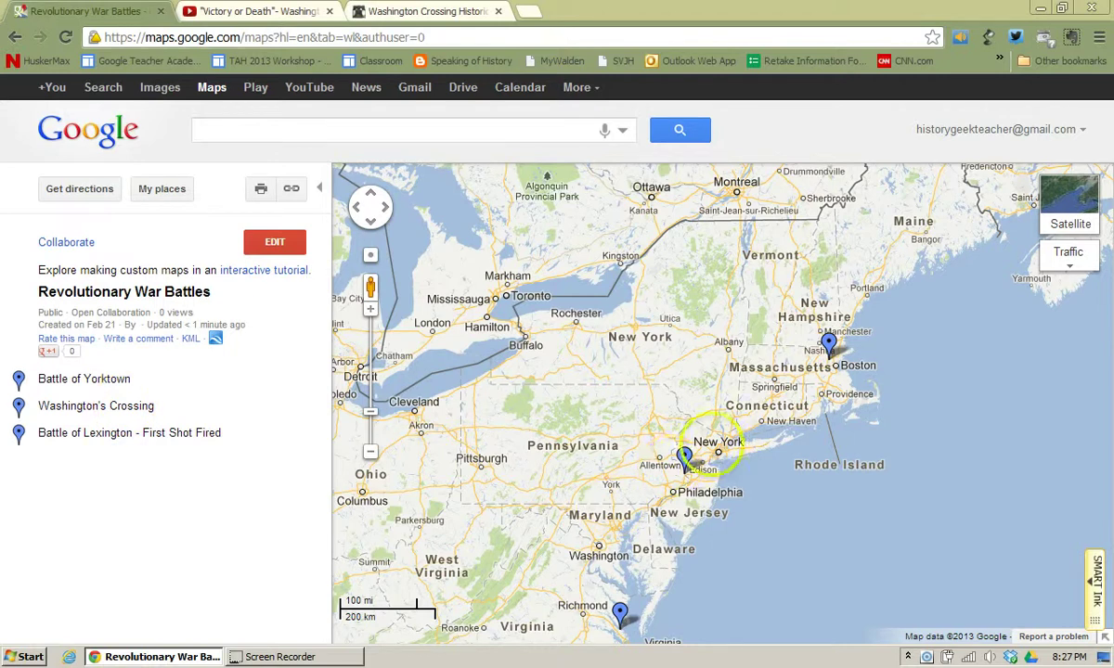
Check the video in the New Jersey marker's popup, then put the map back into edit mode
{"action": "left_click", "coordinate": [684, 458]}
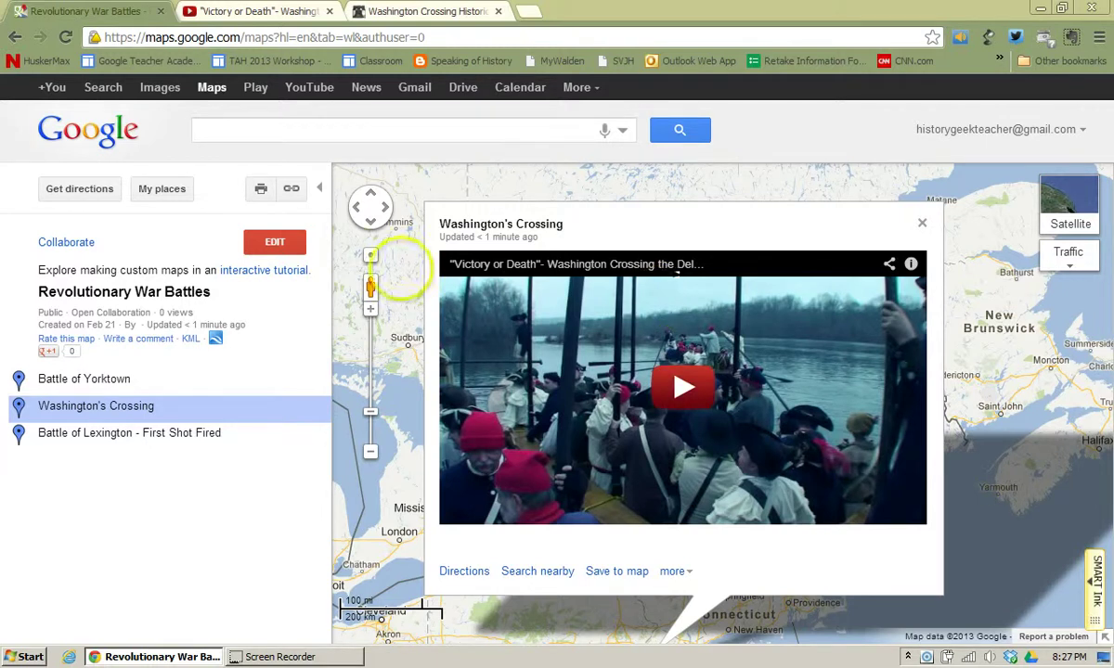
{"action": "left_click", "coordinate": [275, 241]}
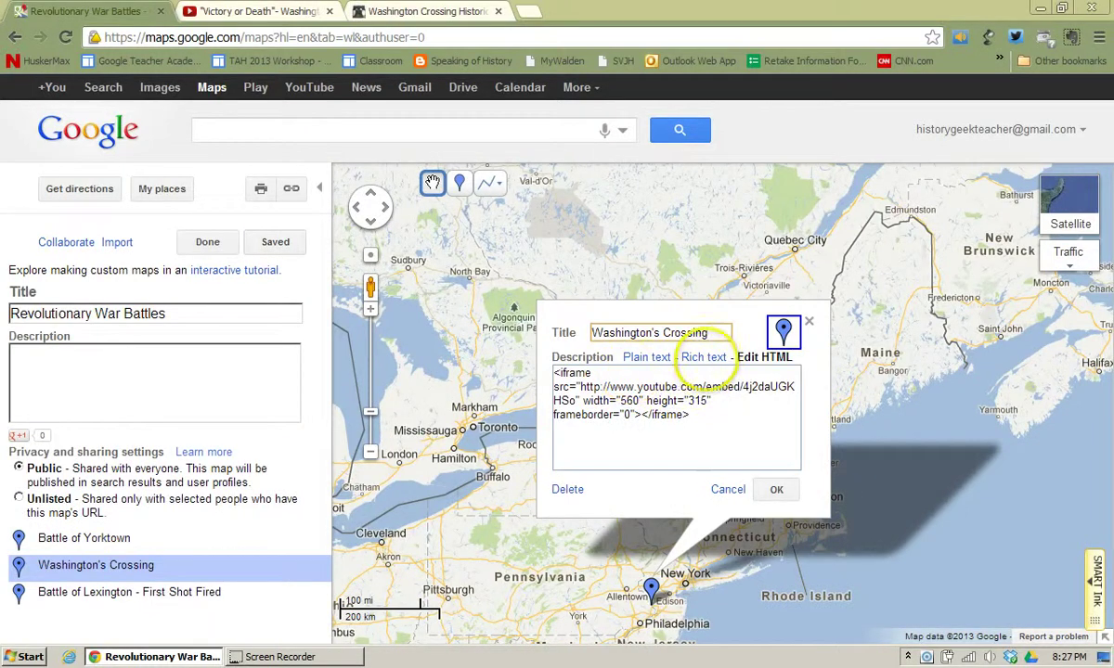
Delete the iframe code from Washington's Crossing's description, leaving it empty in rich-text mode
{"action": "left_click", "coordinate": [706, 357]}
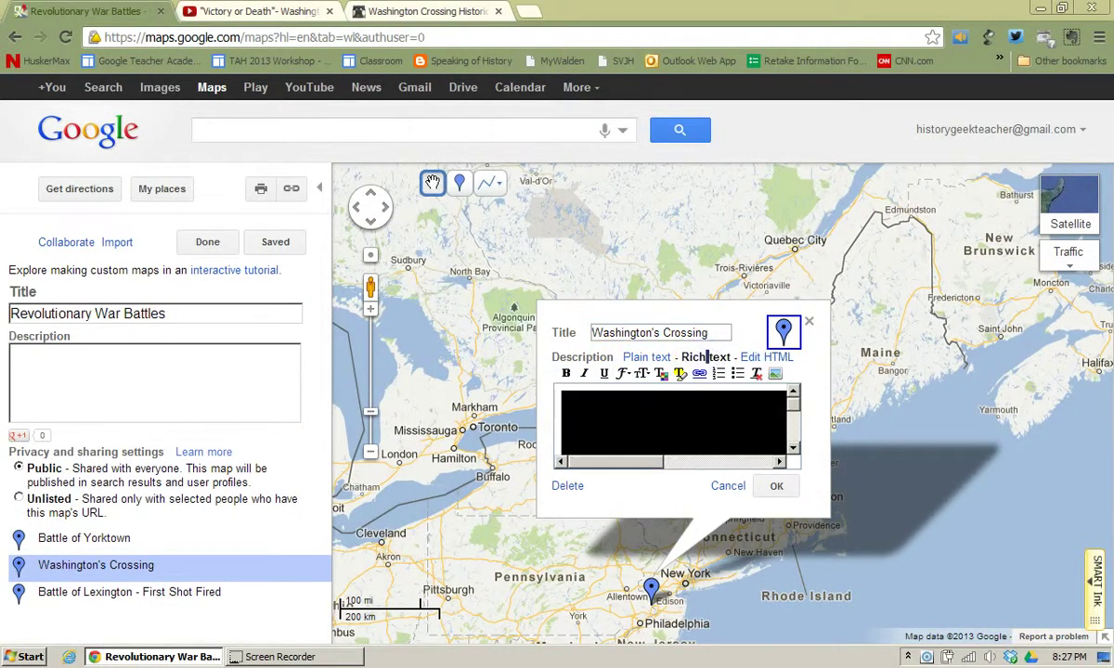
{"action": "left_click", "coordinate": [776, 356]}
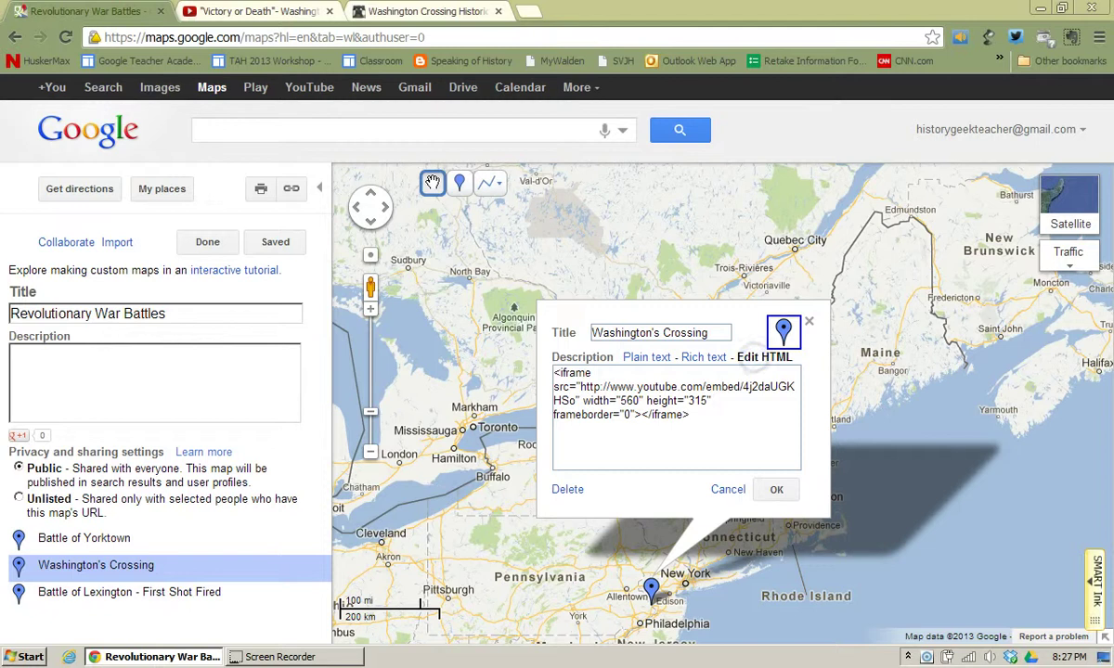
{"action": "left_click_drag", "start_coordinate": [703, 416], "coordinate": [542, 375]}
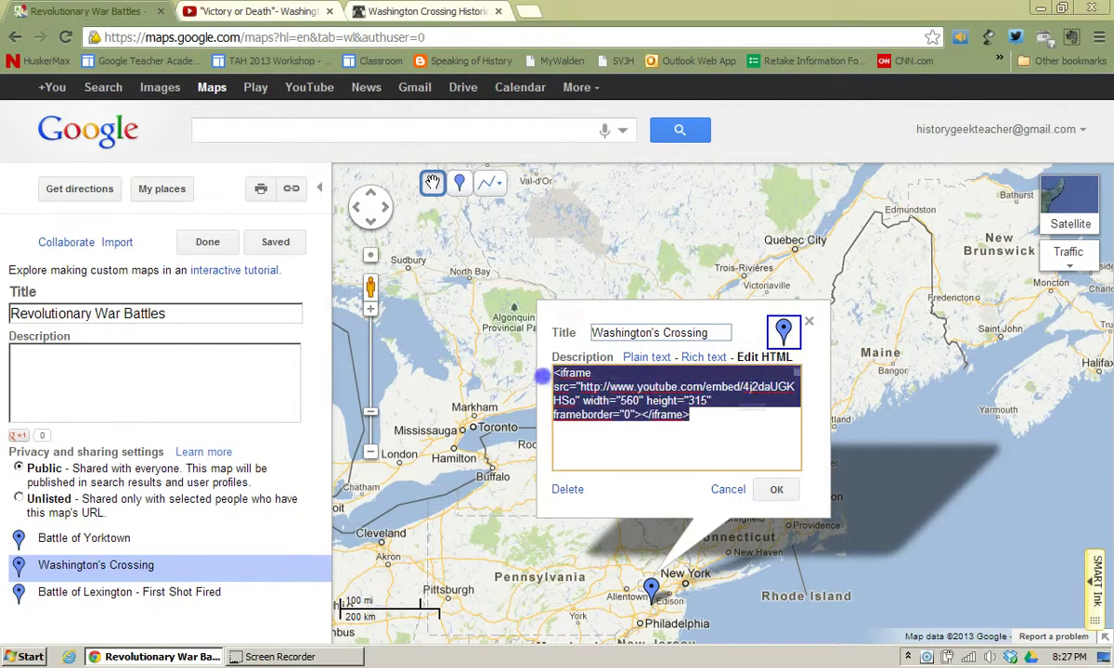
{"action": "key", "text": "Delete"}
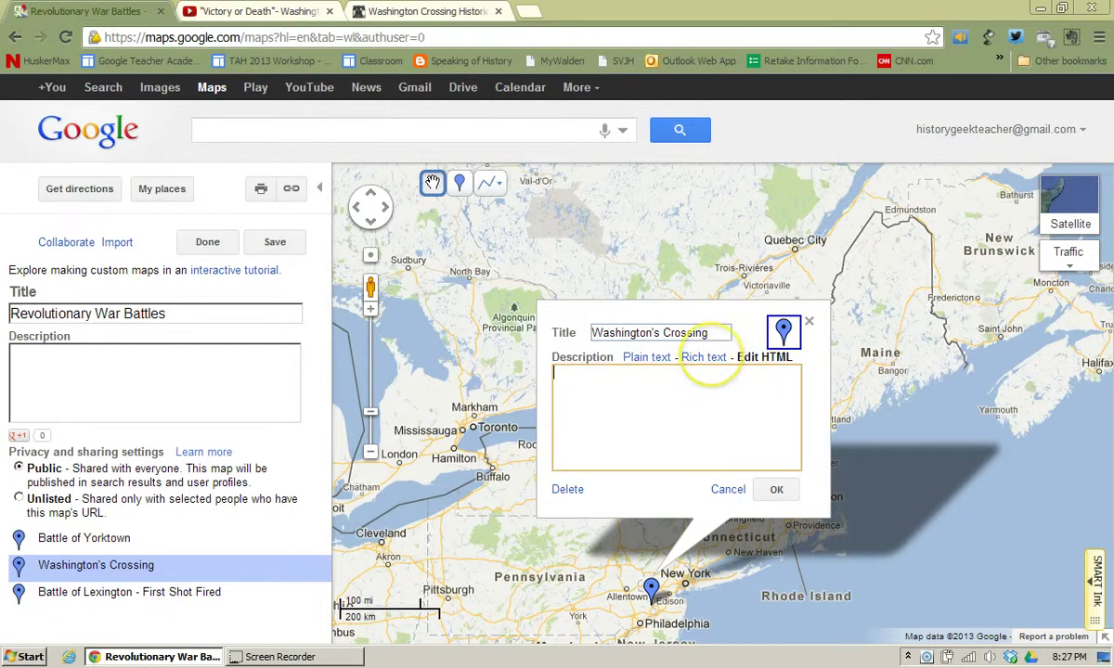
{"action": "left_click", "coordinate": [705, 359]}
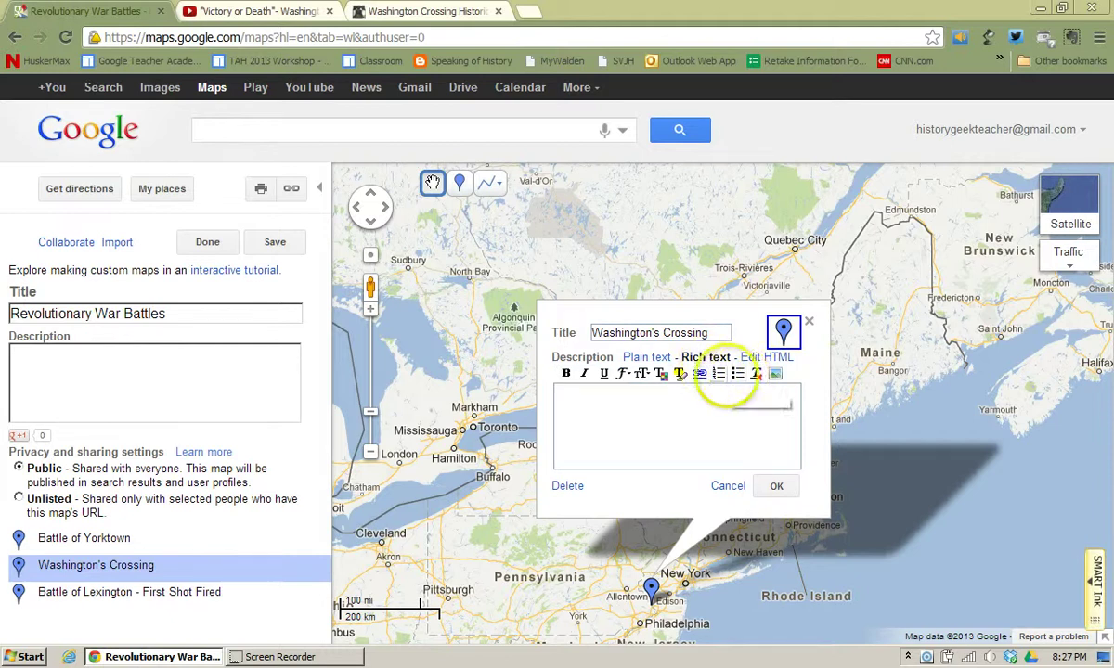
Copy the Washington Crossing Historic Park page's ushistory.org address and return to the map
{"action": "left_click", "coordinate": [420, 12]}
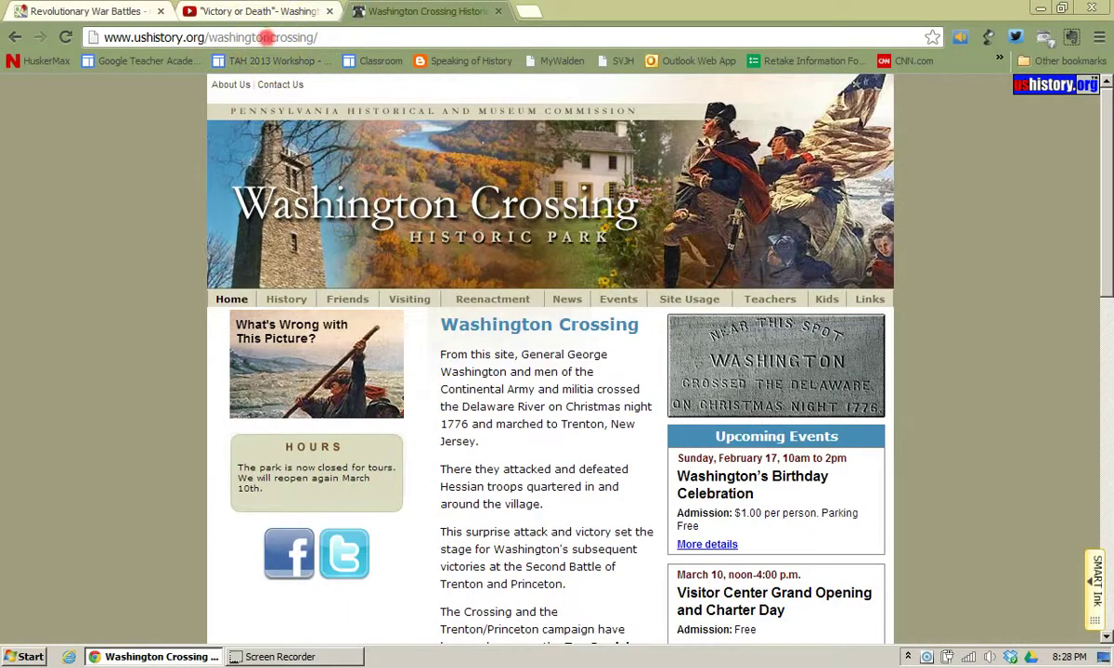
{"action": "right_click", "coordinate": [266, 37]}
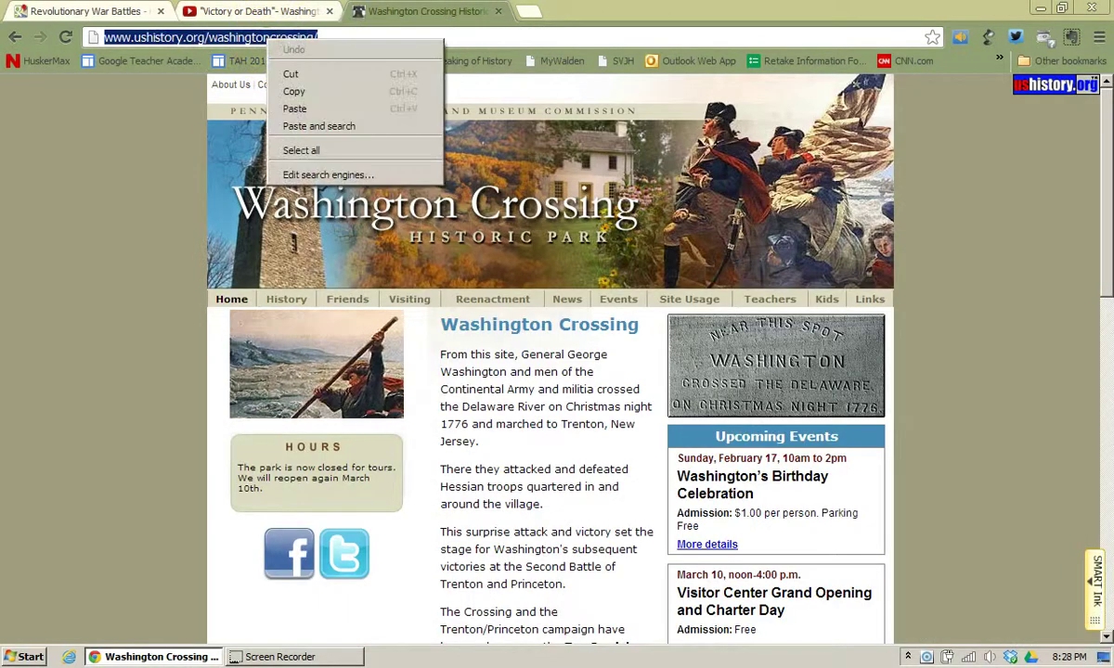
{"action": "left_click", "coordinate": [293, 91]}
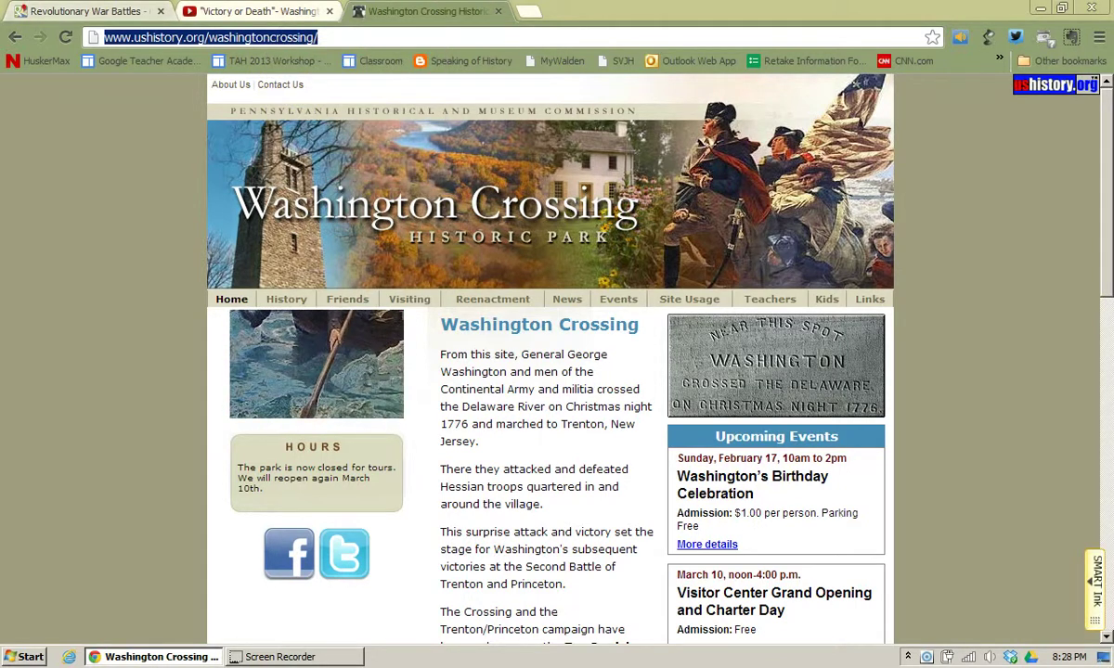
{"action": "left_click", "coordinate": [98, 11]}
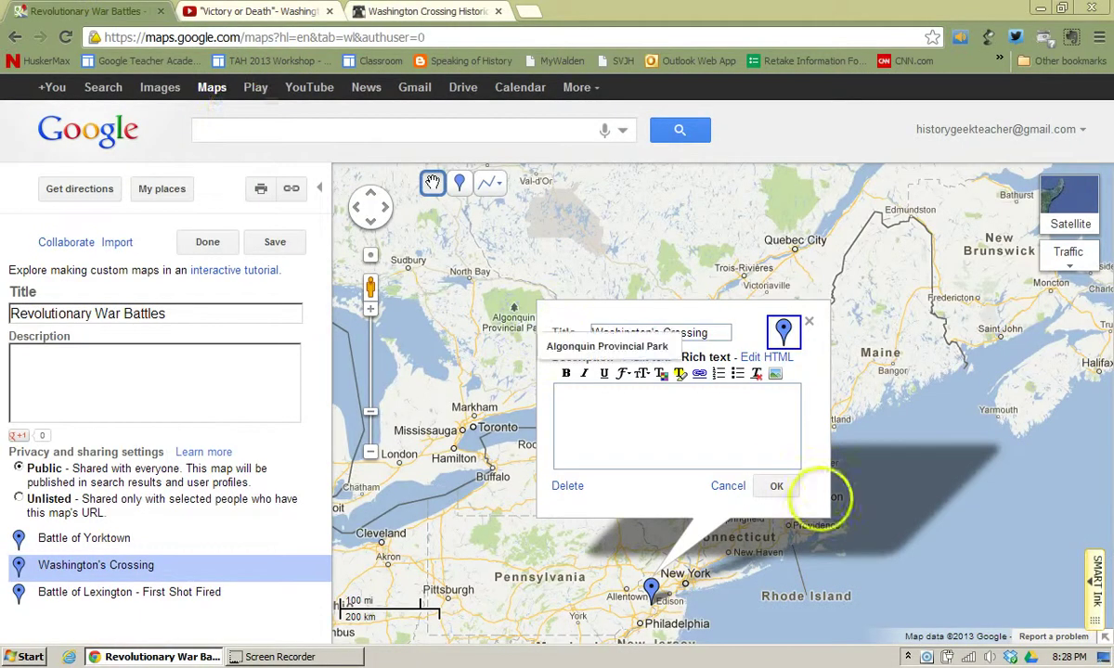
{"action": "left_click", "coordinate": [642, 394]}
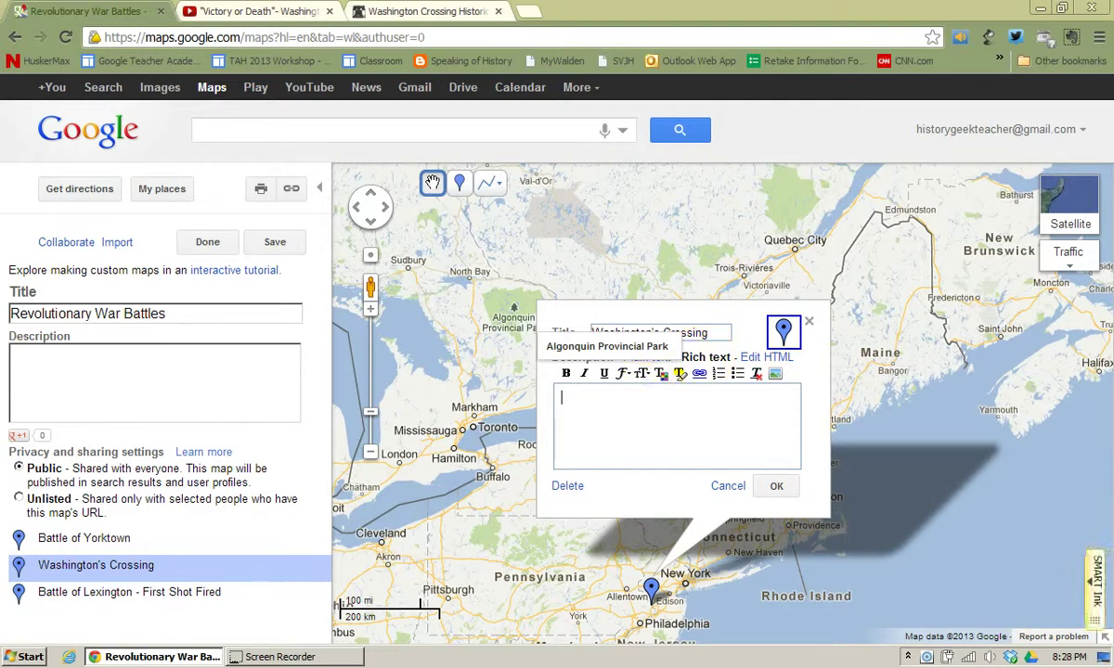
{"action": "type", "text": "Washington's Crossing State Park"}
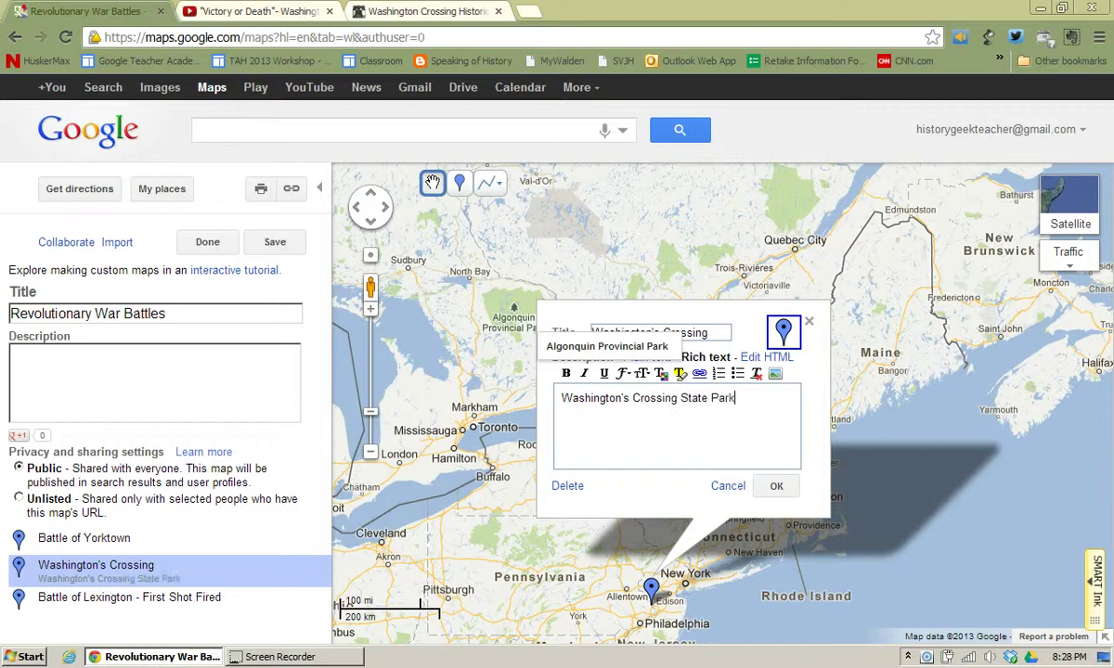
{"action": "left_click_drag", "start_coordinate": [738, 401], "coordinate": [547, 407]}
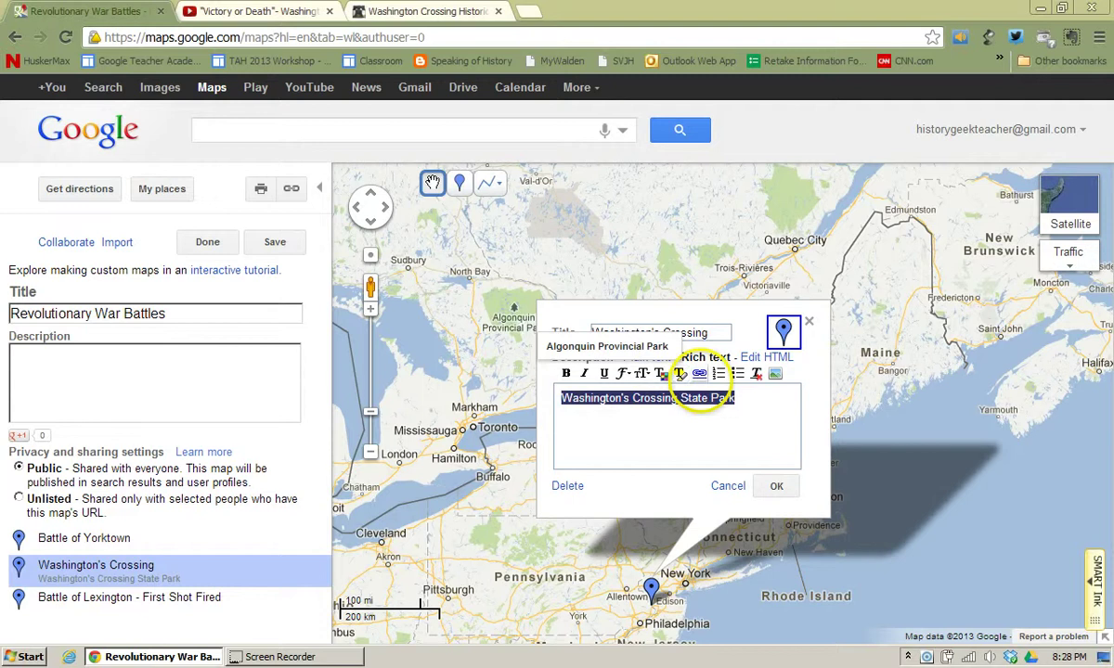
{"action": "left_click", "coordinate": [700, 374]}
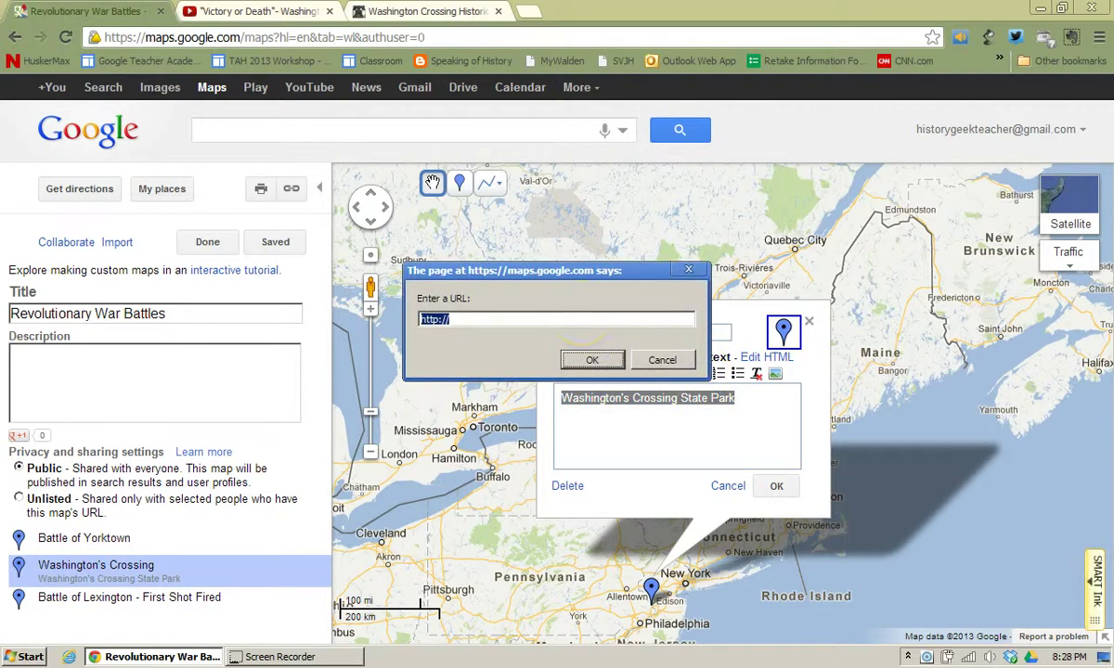
{"action": "key", "text": "ctrl+v"}
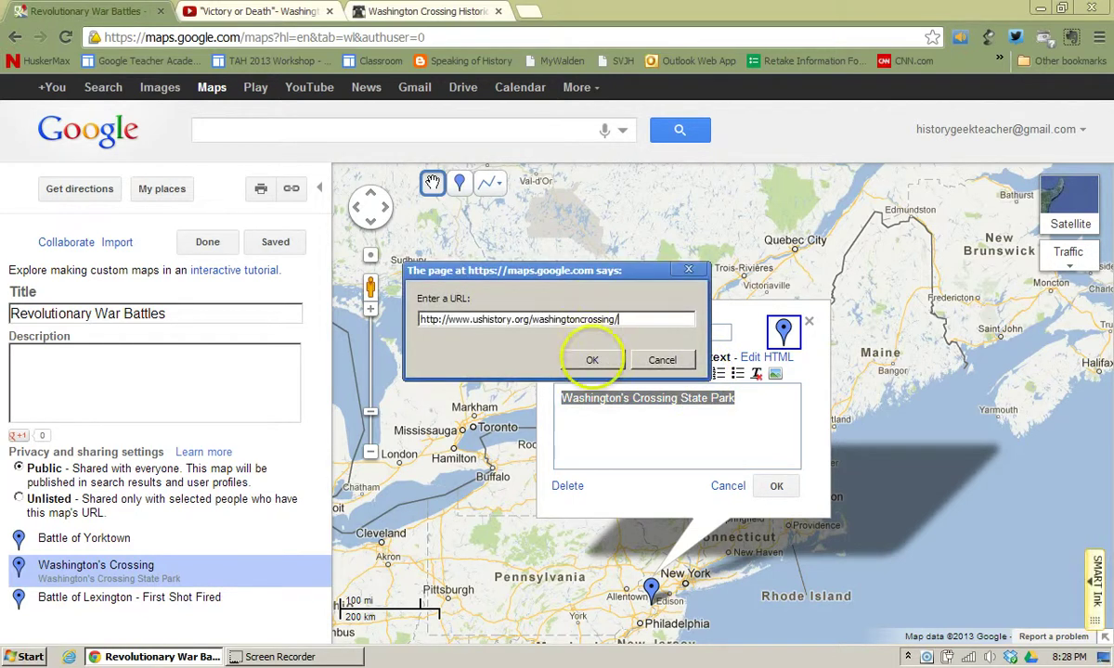
{"action": "left_click", "coordinate": [592, 360]}
{"action": "left_click", "coordinate": [776, 486]}
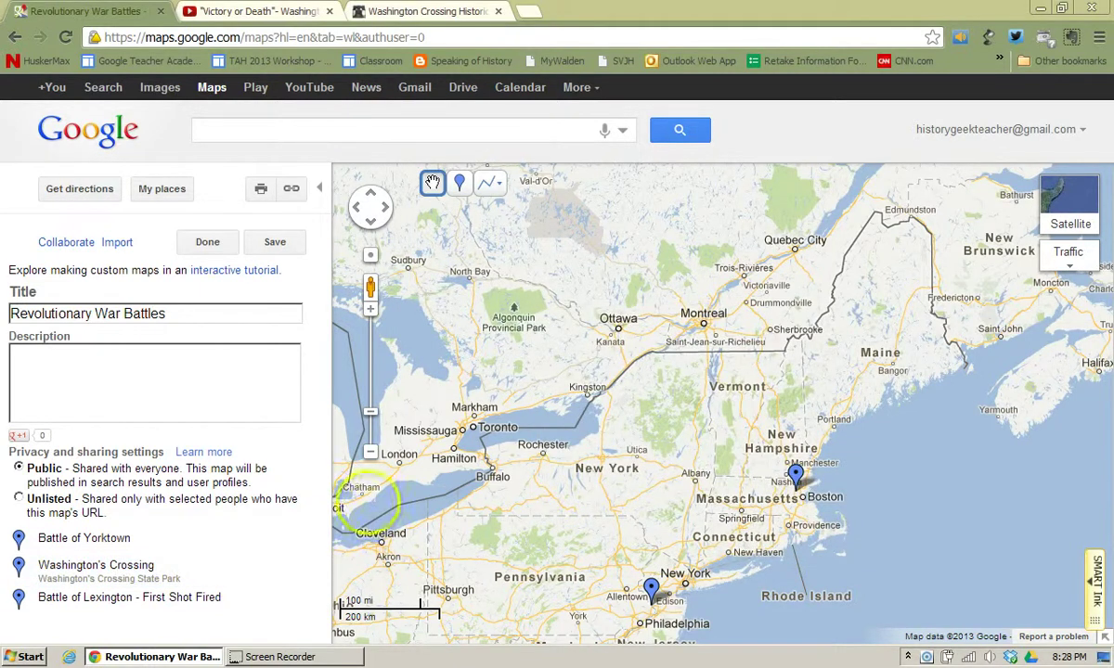
{"action": "left_click", "coordinate": [266, 244]}
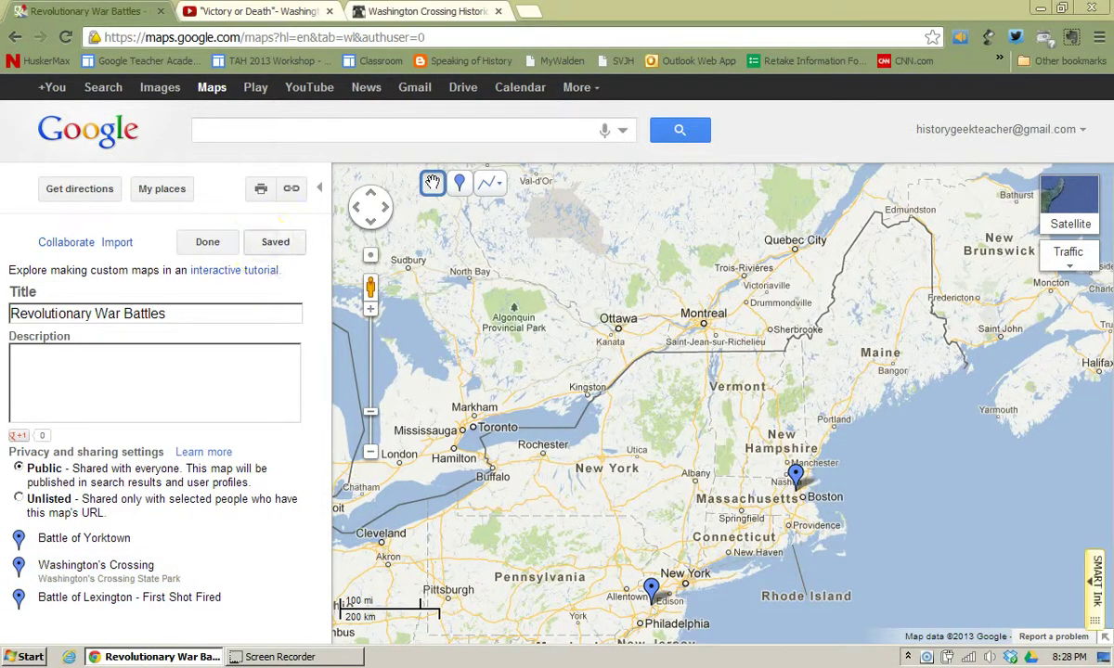
Leave editing and test that Washington's Crossing's State Park link opens the ushistory.org park page
{"action": "left_click", "coordinate": [210, 242]}
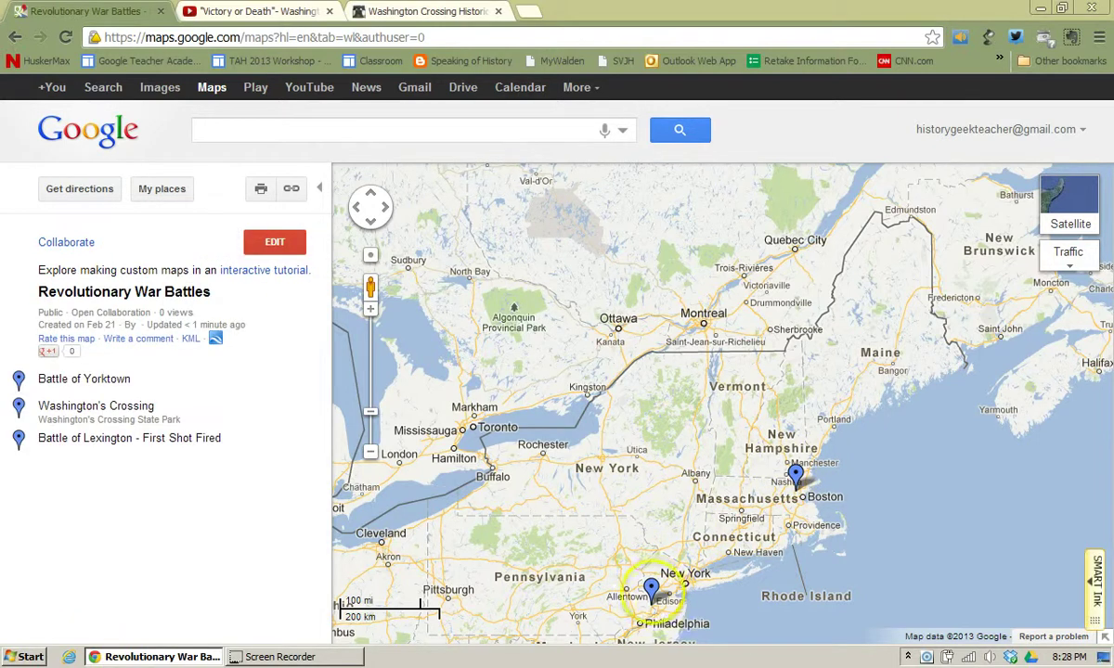
{"action": "left_click", "coordinate": [651, 588]}
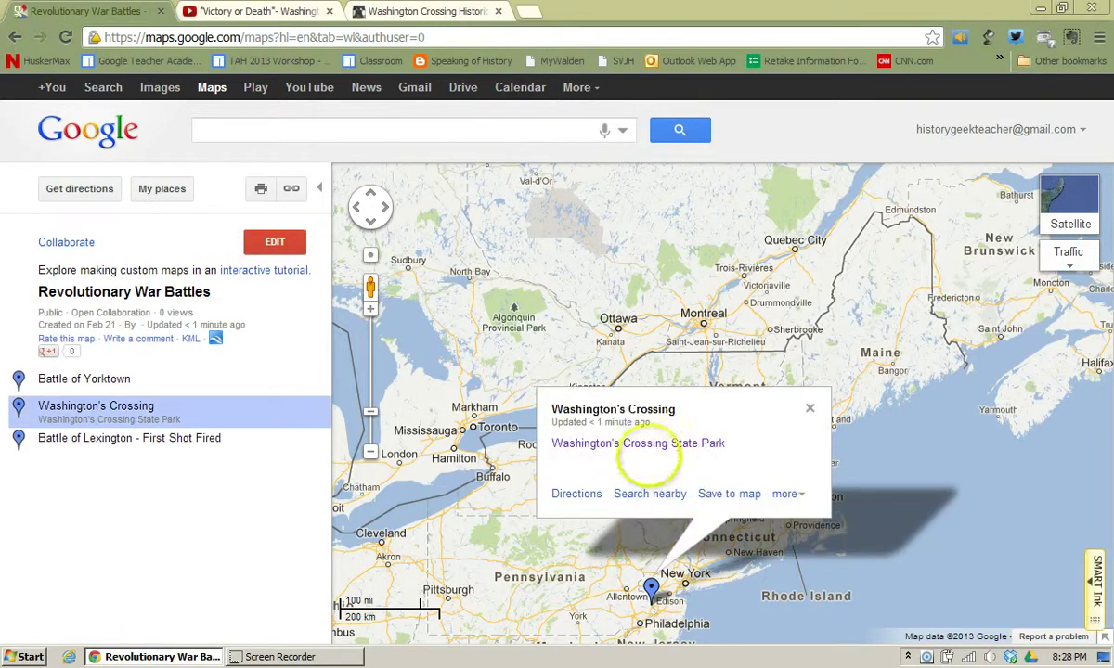
{"action": "left_click", "coordinate": [648, 443]}
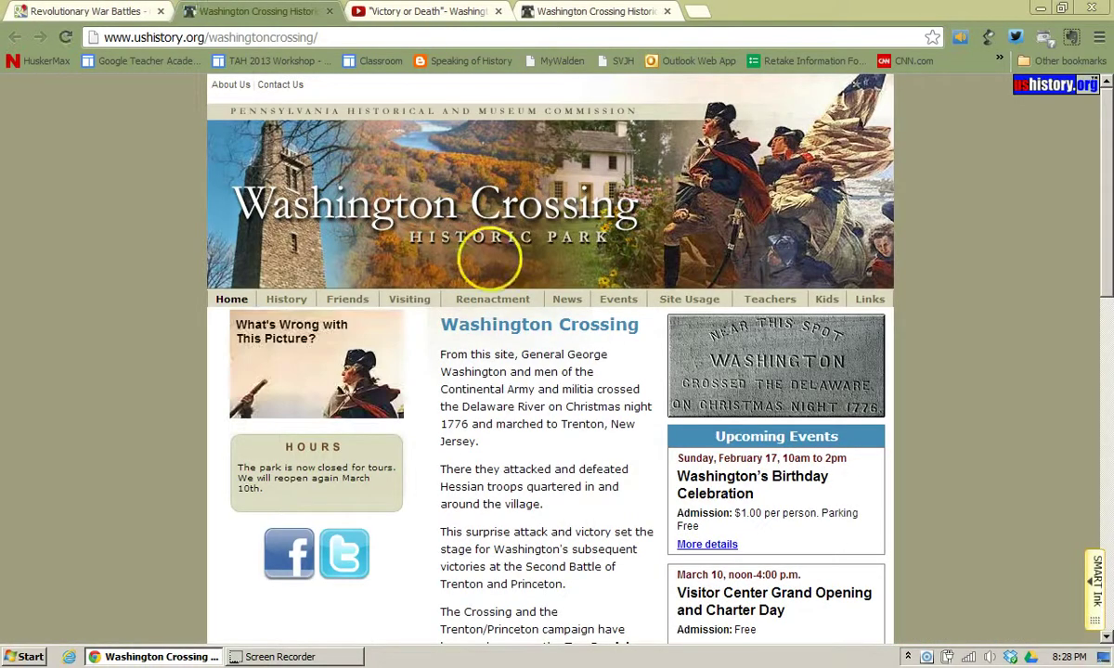
{"action": "left_click", "coordinate": [105, 11]}
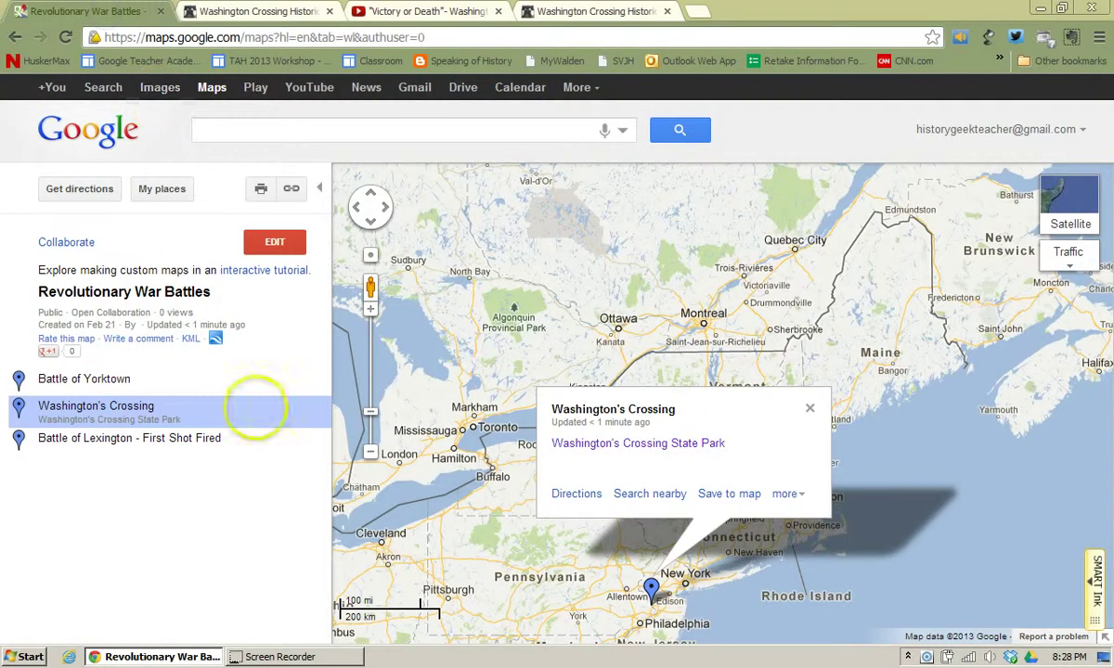